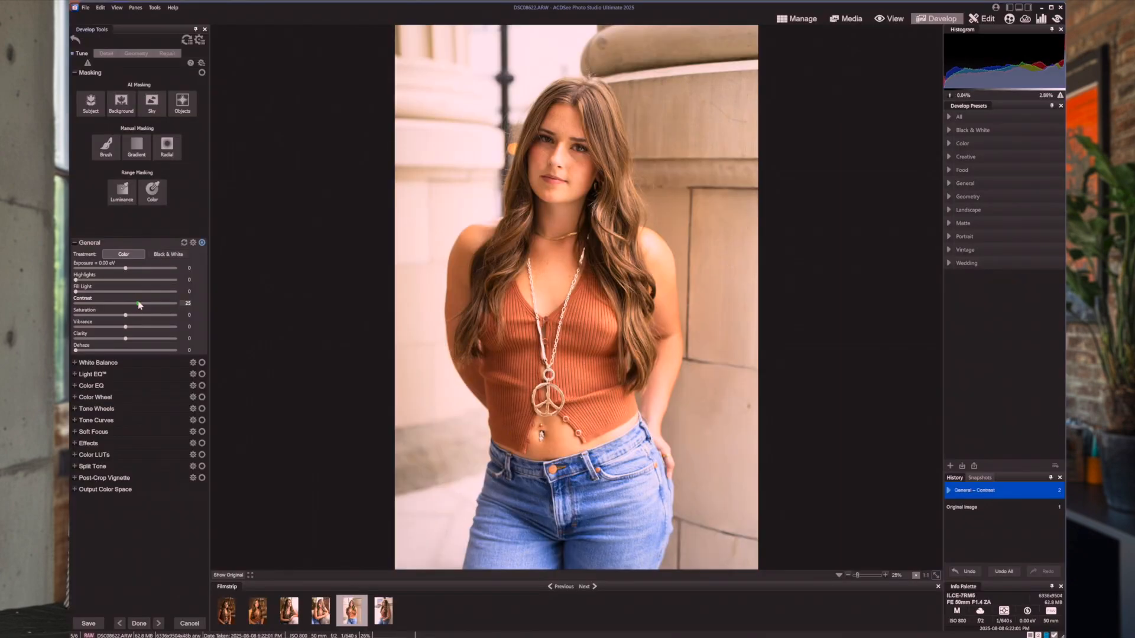
# Step: Adjust the photo's general tone to highlights 36, fill light 13, contrast 38 and saturation -9
pyautogui.moveTo(140, 305); pyautogui.dragTo(143, 305)
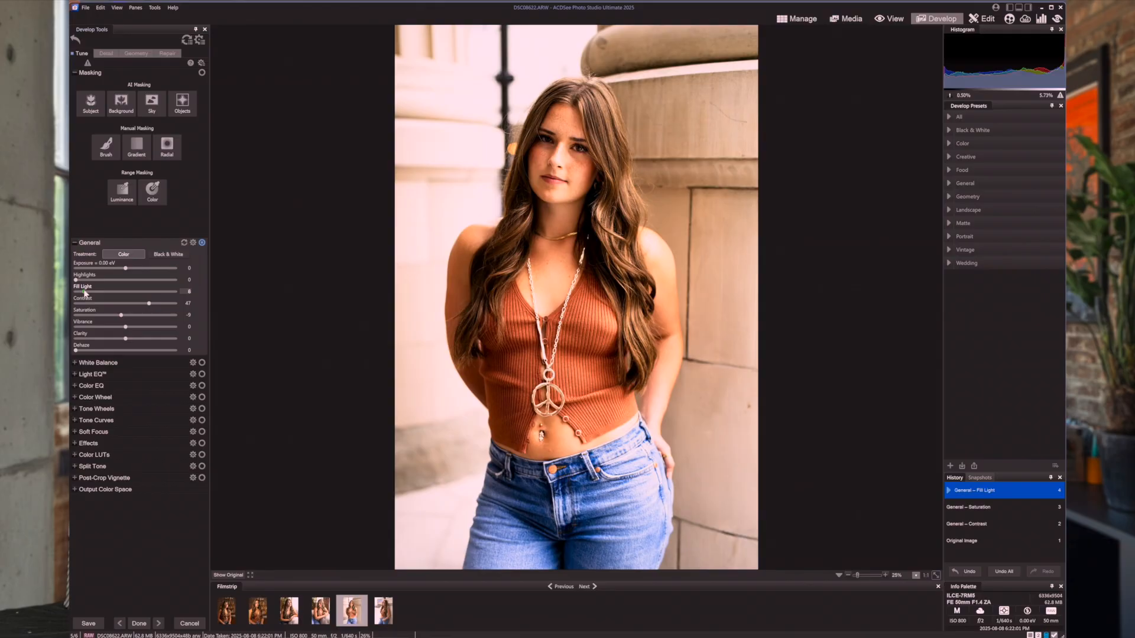
pyautogui.moveTo(89, 292); pyautogui.dragTo(90, 292)
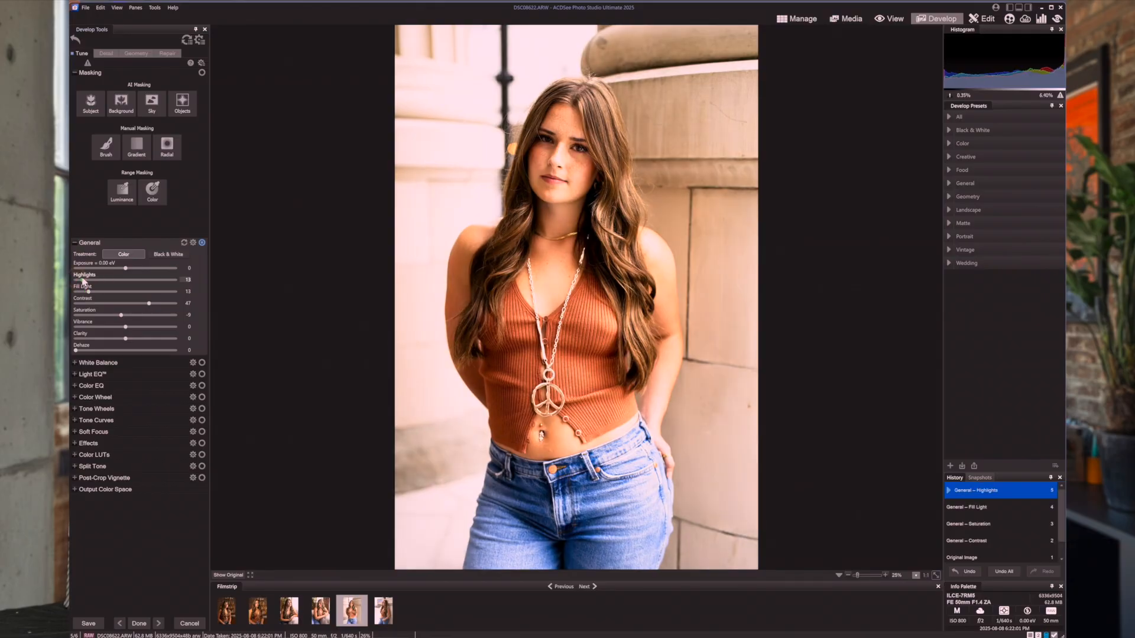
pyautogui.moveTo(88, 281); pyautogui.dragTo(91, 282)
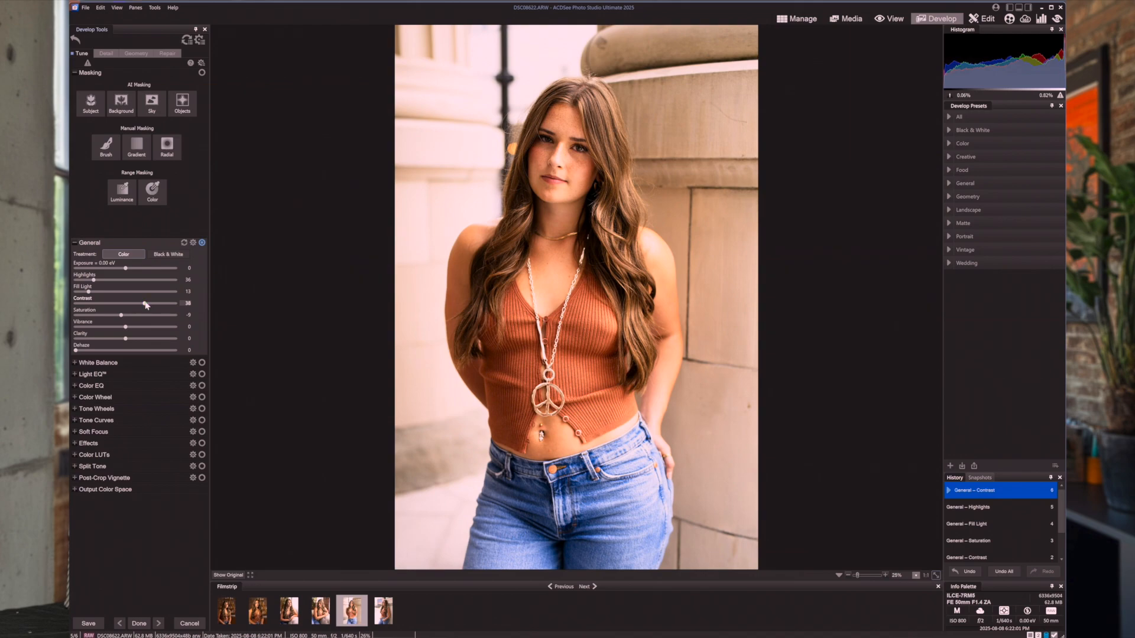
# Step: Compare the adjusted portrait with the original photo
pyautogui.click(228, 576)
pyautogui.click(223, 574)
pyautogui.click(219, 577)
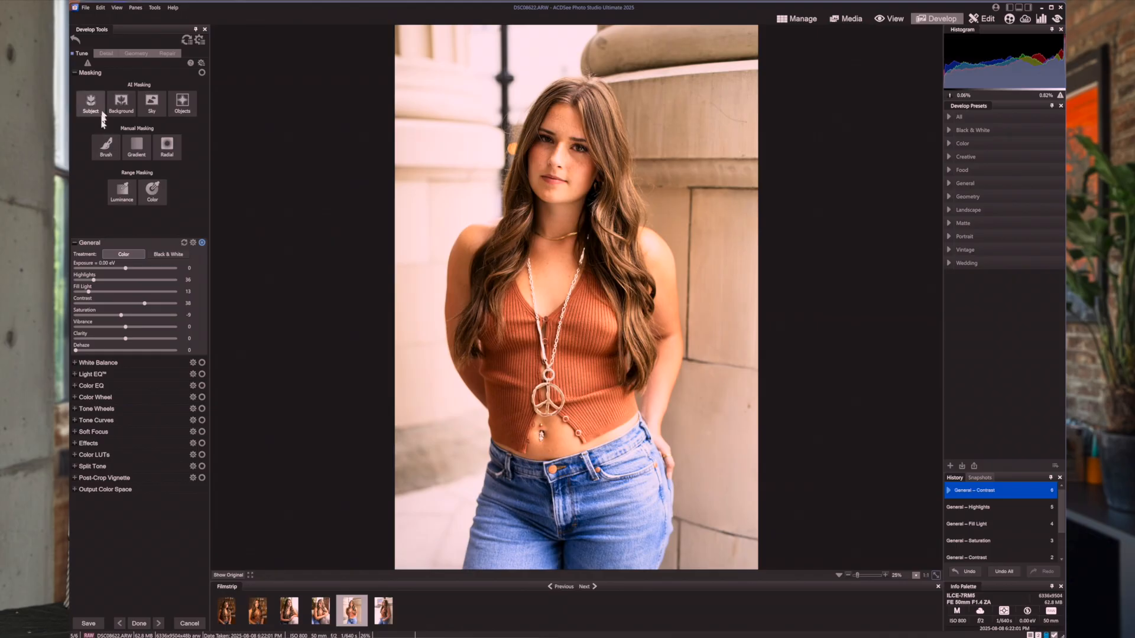
# Step: Add a brush mask and set its brush to nib width 6 and feathering 50
pyautogui.click(106, 145)
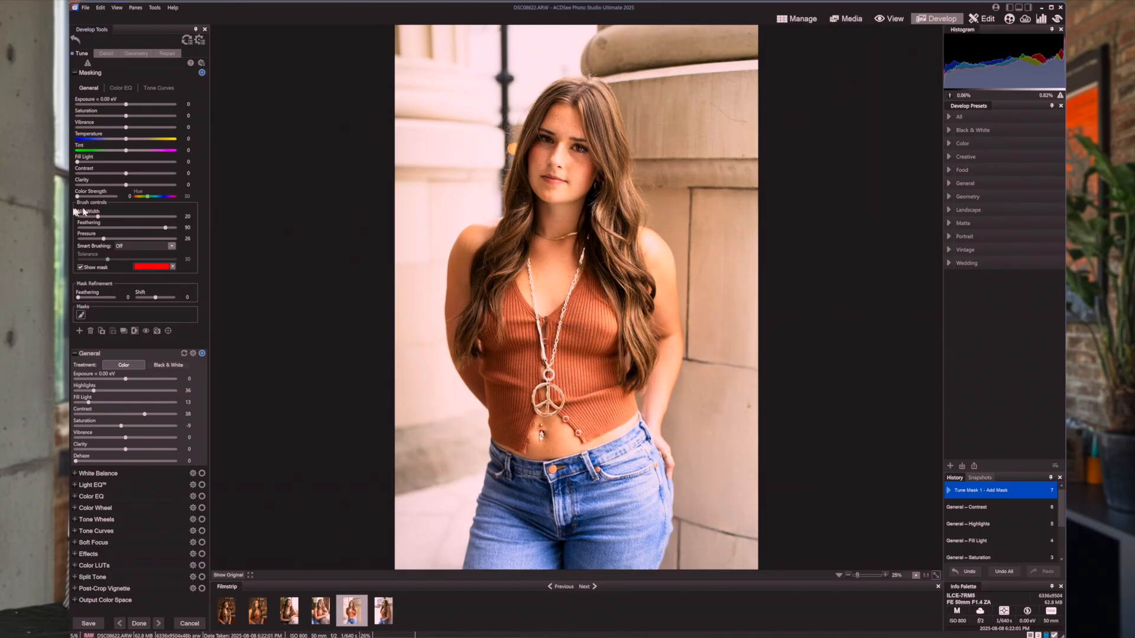
pyautogui.click(82, 317)
pyautogui.scroll(-4, 562, 172)
pyautogui.scroll(-11, 563, 168)
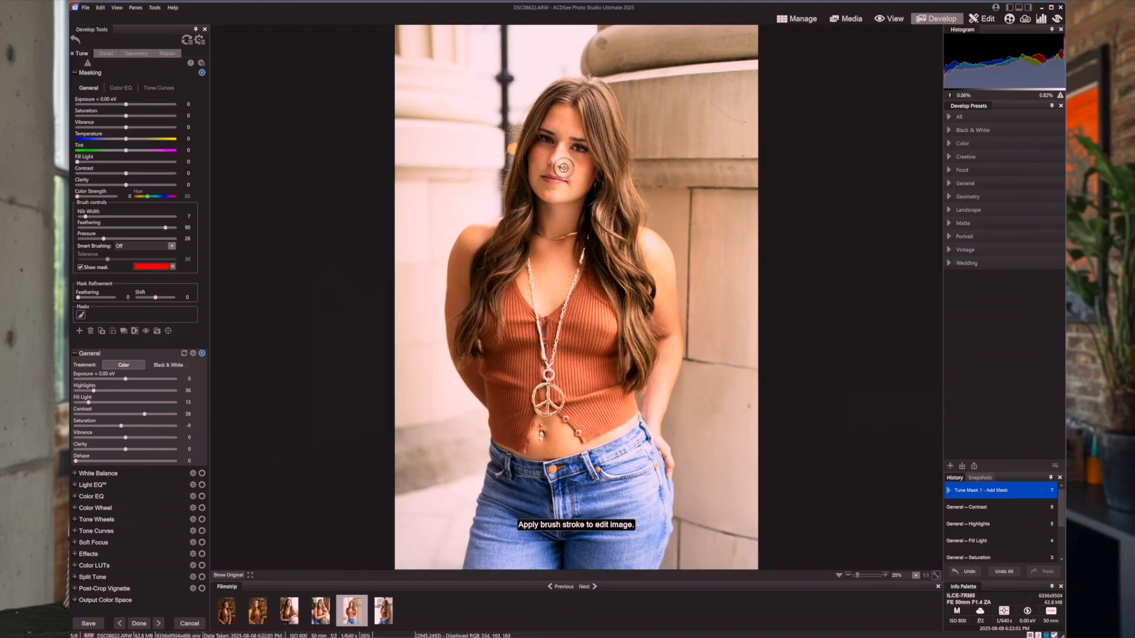
pyautogui.scroll(4, 562, 157)
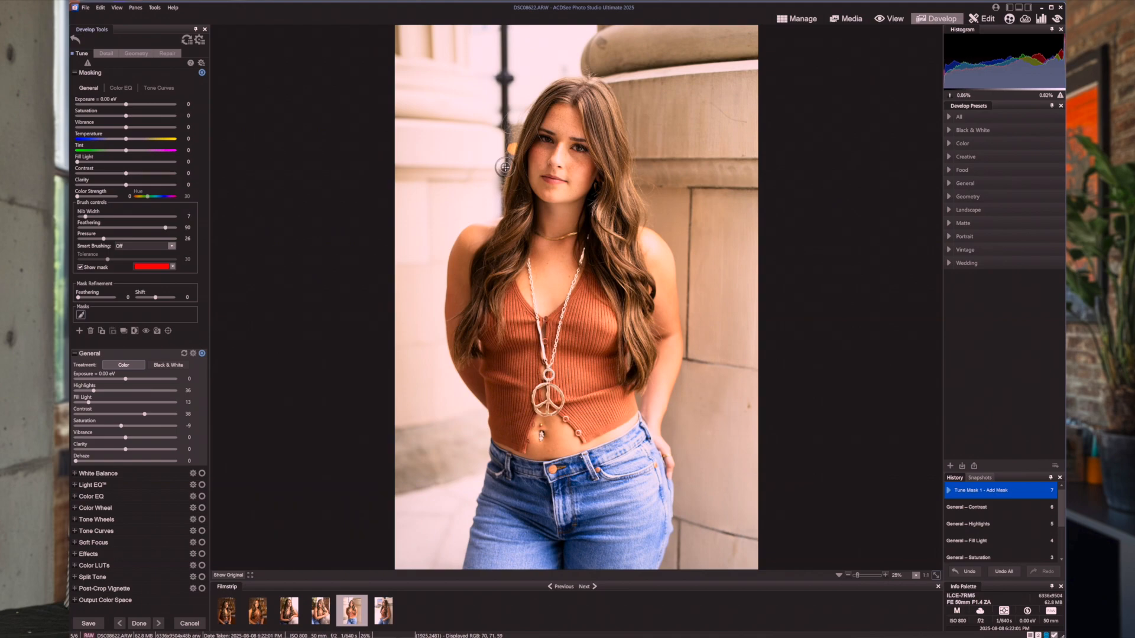
pyautogui.scroll(-1, 504, 167)
pyautogui.scroll(-4, 242, 184)
pyautogui.scroll(-1, 251, 186)
pyautogui.scroll(3, 251, 185)
pyautogui.scroll(5, 113, 227)
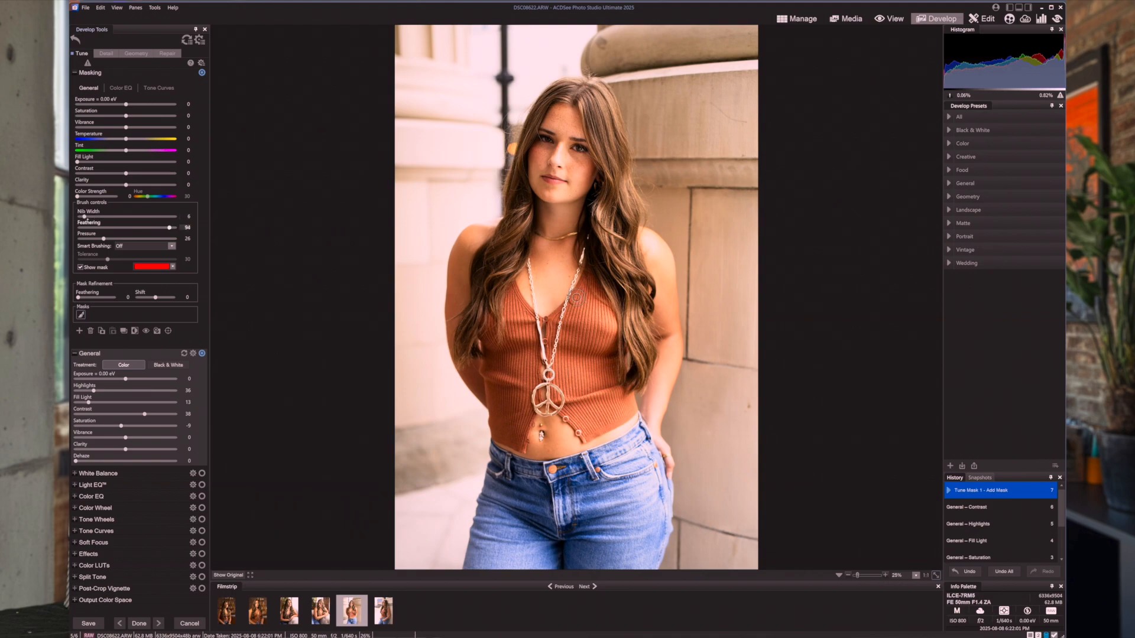
pyautogui.scroll(3, 114, 217)
pyautogui.moveTo(170, 228); pyautogui.dragTo(128, 227)
pyautogui.scroll(-1, 565, 150)
pyautogui.scroll(-2, 561, 150)
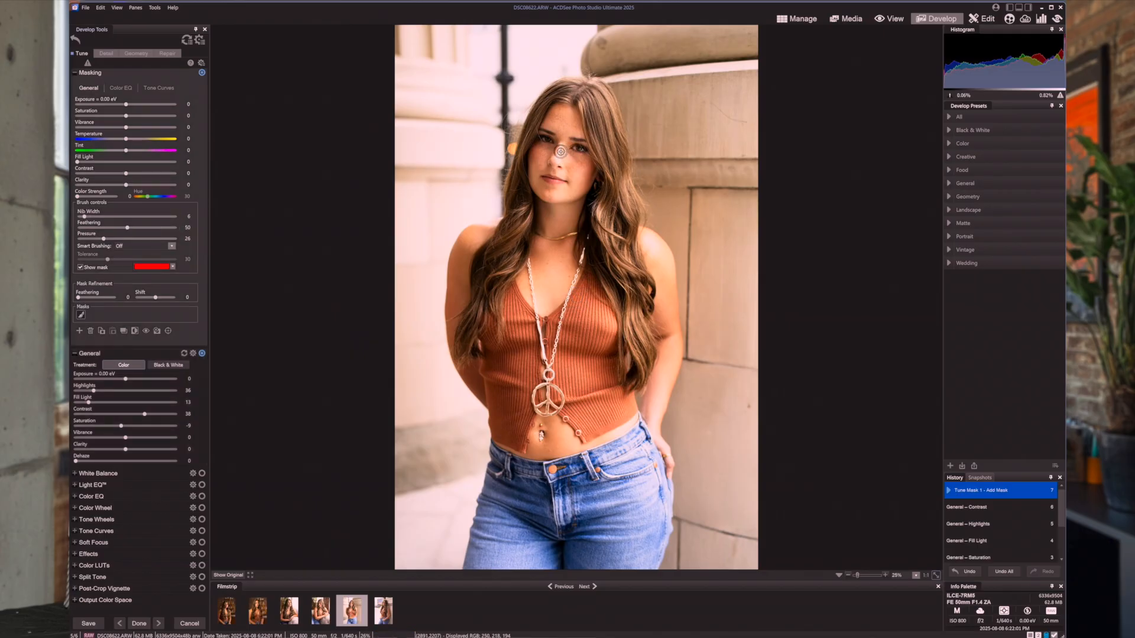
# Step: Brush the mask over the bright spots on the nose and shoulder and lower its exposure to -0.33 eV
pyautogui.moveTo(560, 146); pyautogui.dragTo(558, 164)
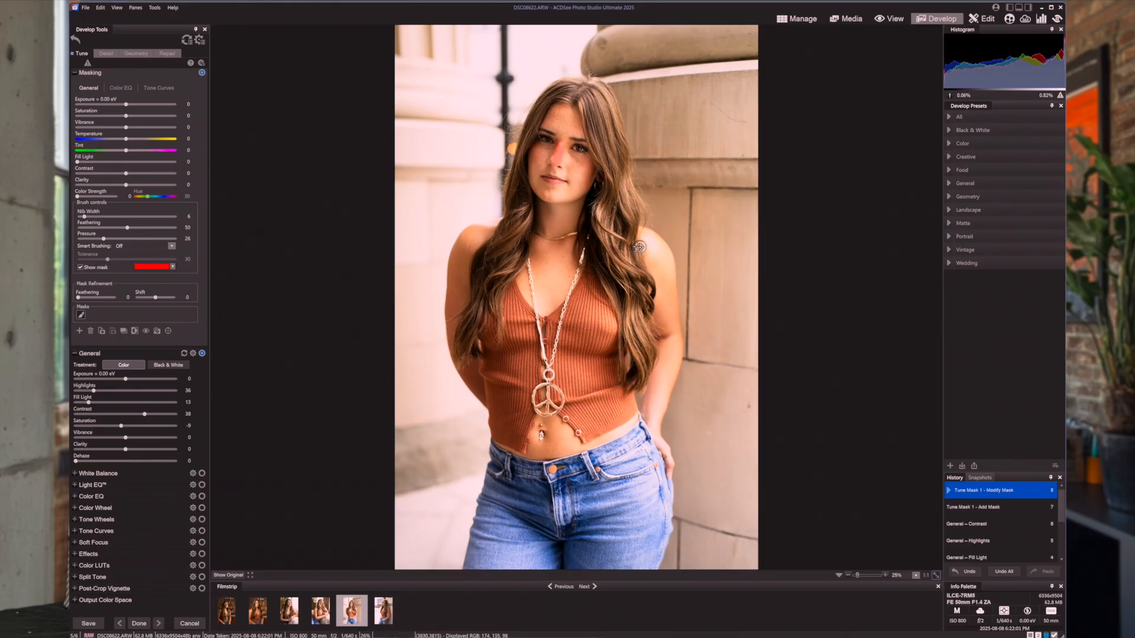
pyautogui.moveTo(651, 239)
pyautogui.mouseDown()
pyautogui.moveTo(657, 249)
pyautogui.moveTo(650, 240)
pyautogui.mouseUp()
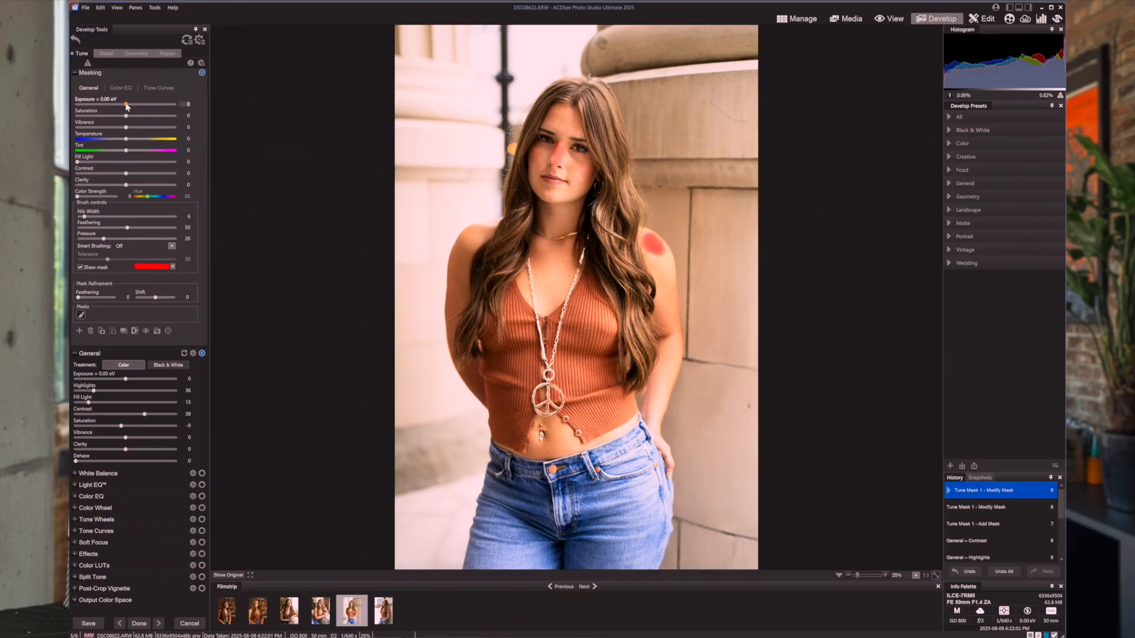
pyautogui.moveTo(126, 106); pyautogui.dragTo(123, 107)
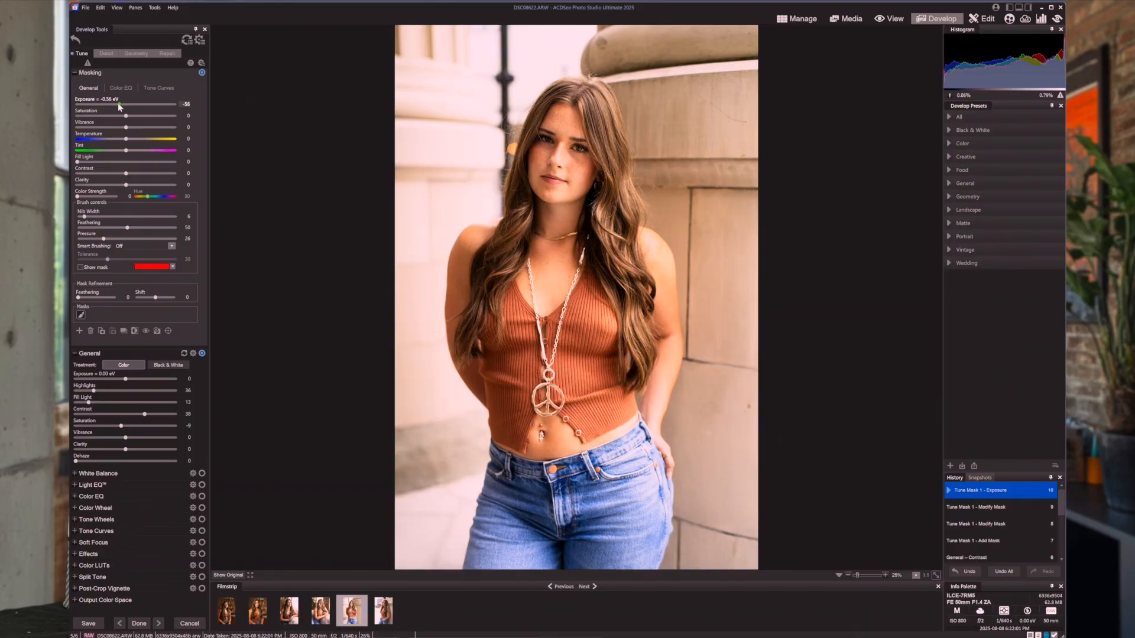
# Step: Toggle the masking adjustments off and on to compare the retouched bright spots
pyautogui.click(202, 73)
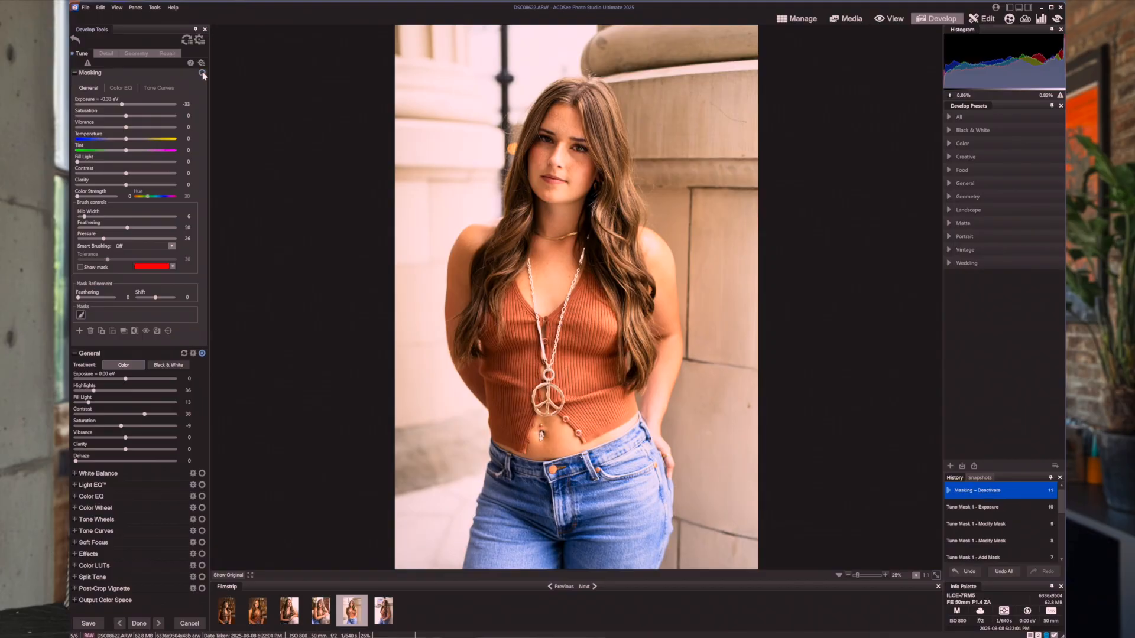
pyautogui.click(202, 73)
pyautogui.click(202, 73)
pyautogui.click(202, 73)
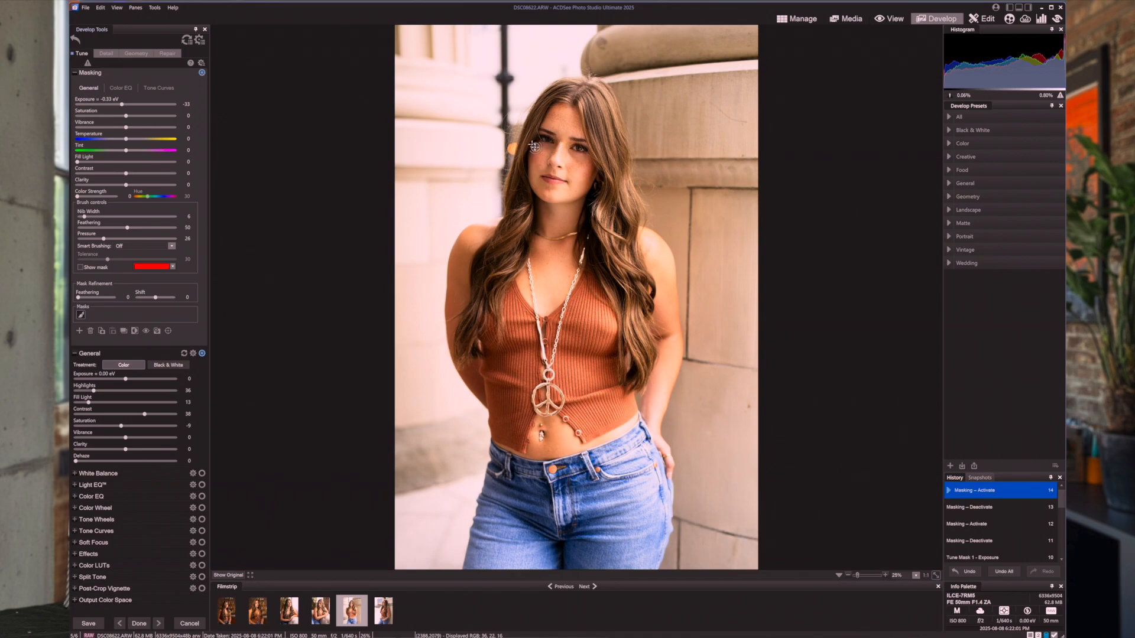
# Step: Add a second brush mask, paint it over both eyes and raise its exposure to +0.56 eV
pyautogui.click(80, 332)
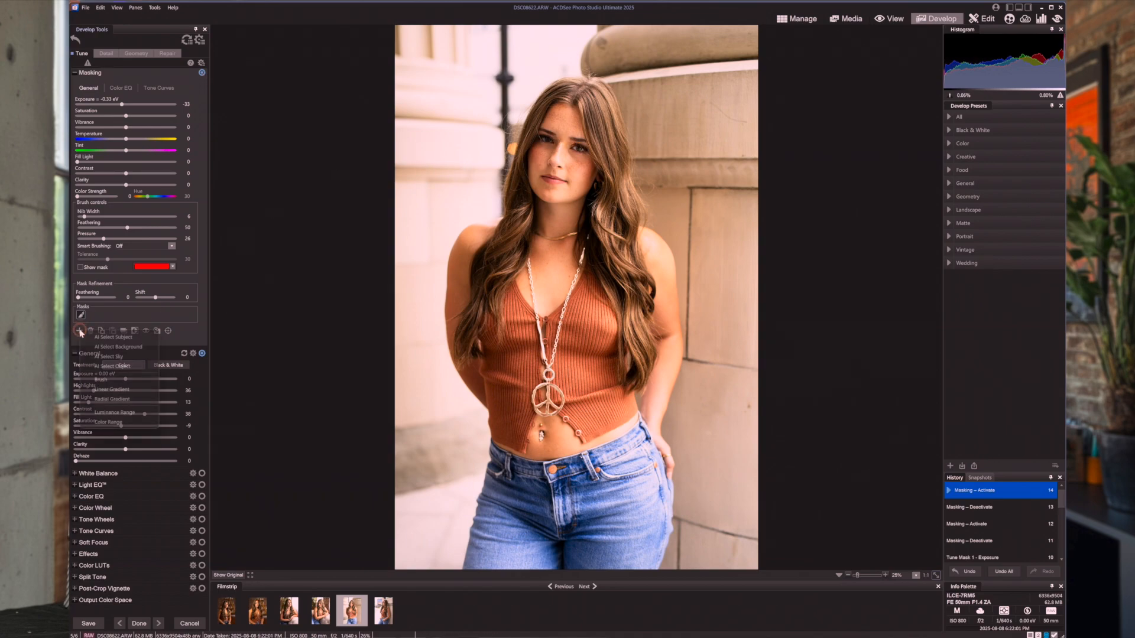
pyautogui.click(104, 374)
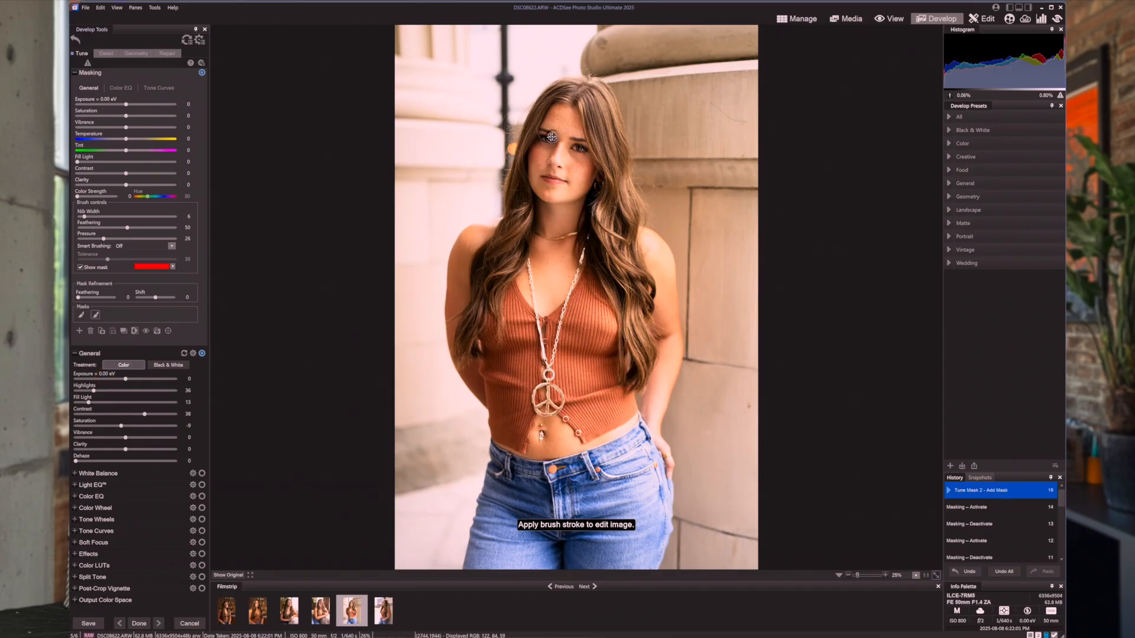
pyautogui.moveTo(542, 138); pyautogui.dragTo(585, 150)
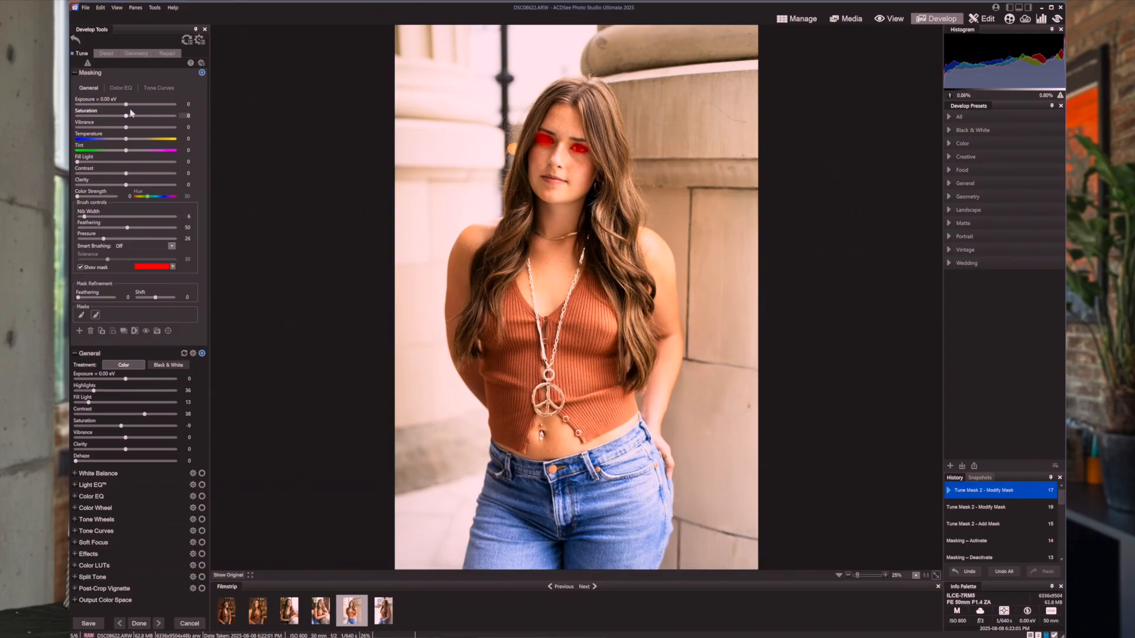
pyautogui.moveTo(127, 105); pyautogui.dragTo(132, 107)
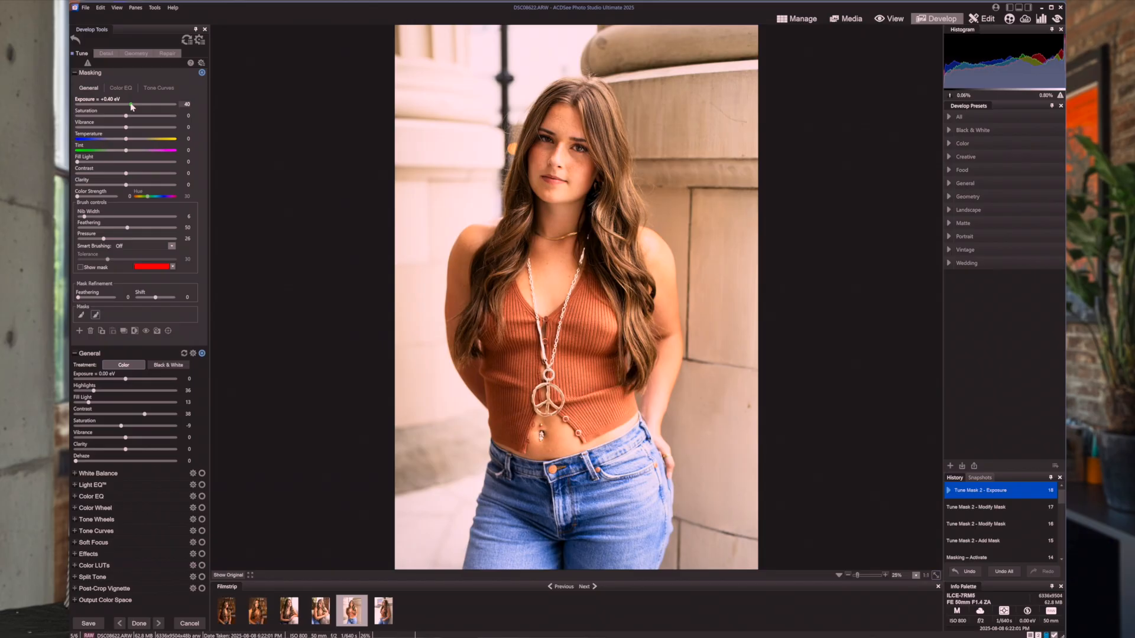
pyautogui.moveTo(133, 107); pyautogui.dragTo(134, 107)
pyautogui.moveTo(134, 106); pyautogui.dragTo(134, 106)
# Step: Extend the eye-brightening mask softly over the hair and shoulder area, using nib width 40 and pressure 7
pyautogui.click(95, 315)
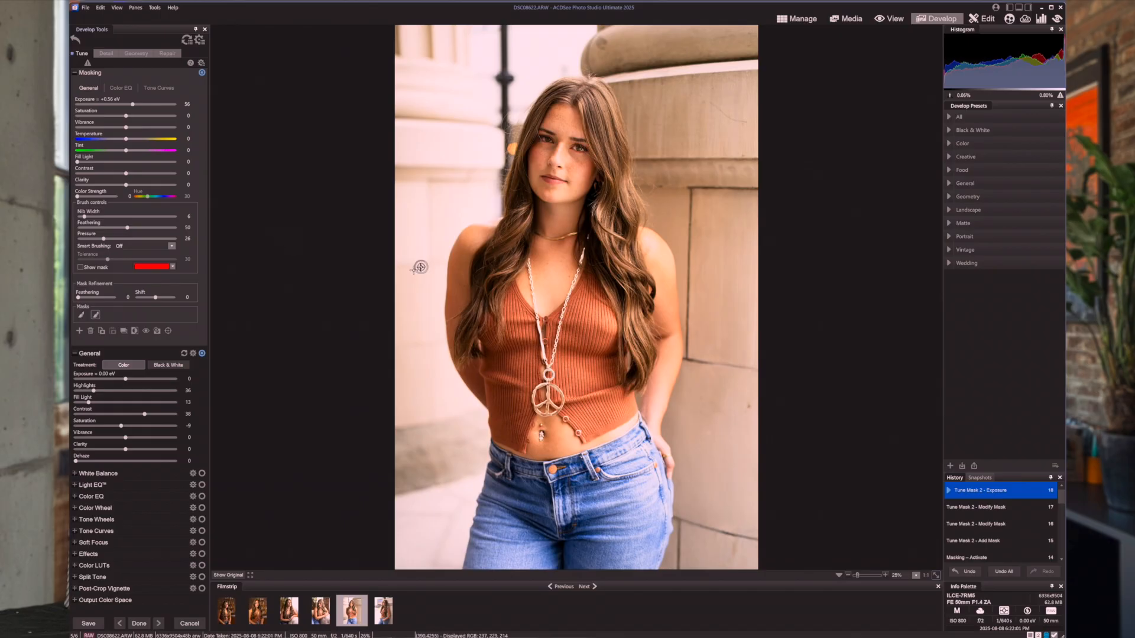
pyautogui.scroll(8, 528, 157)
pyautogui.scroll(20, 528, 157)
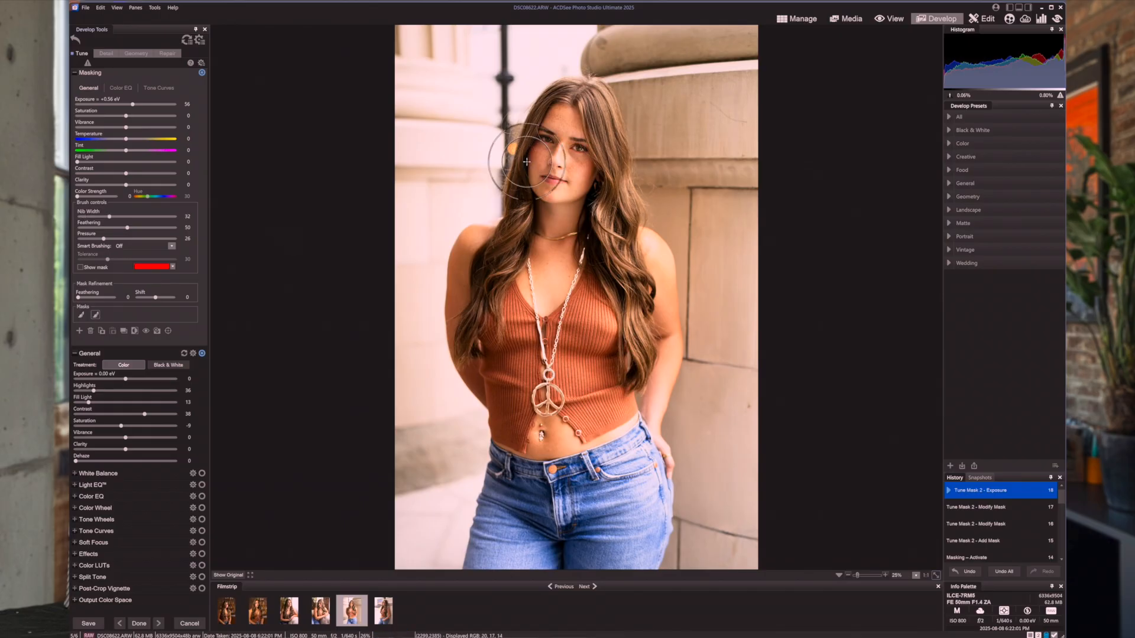
pyautogui.scroll(2, 535, 141)
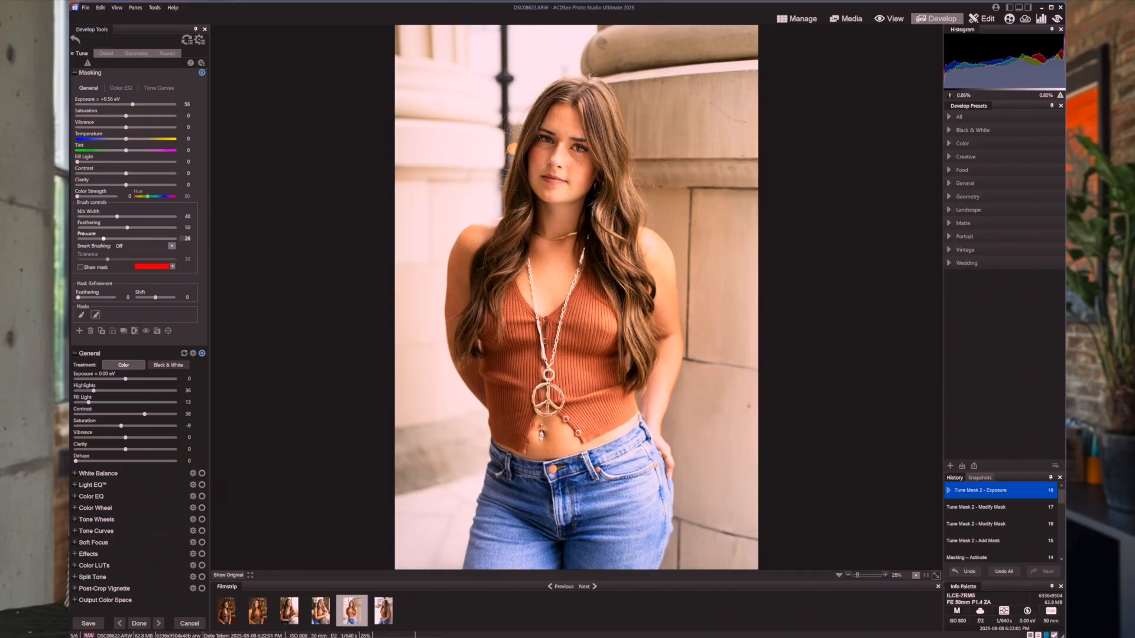
pyautogui.click(86, 239)
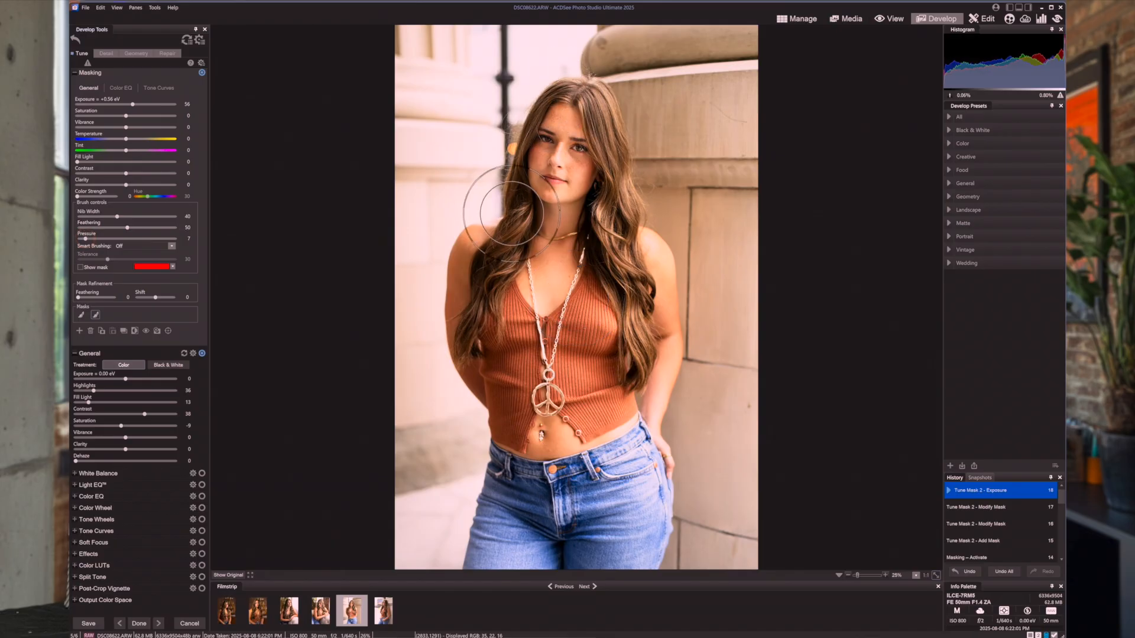
pyautogui.moveTo(668, 216)
pyautogui.mouseDown()
pyautogui.moveTo(681, 217)
pyautogui.moveTo(643, 243)
pyautogui.moveTo(642, 265)
pyautogui.mouseUp()
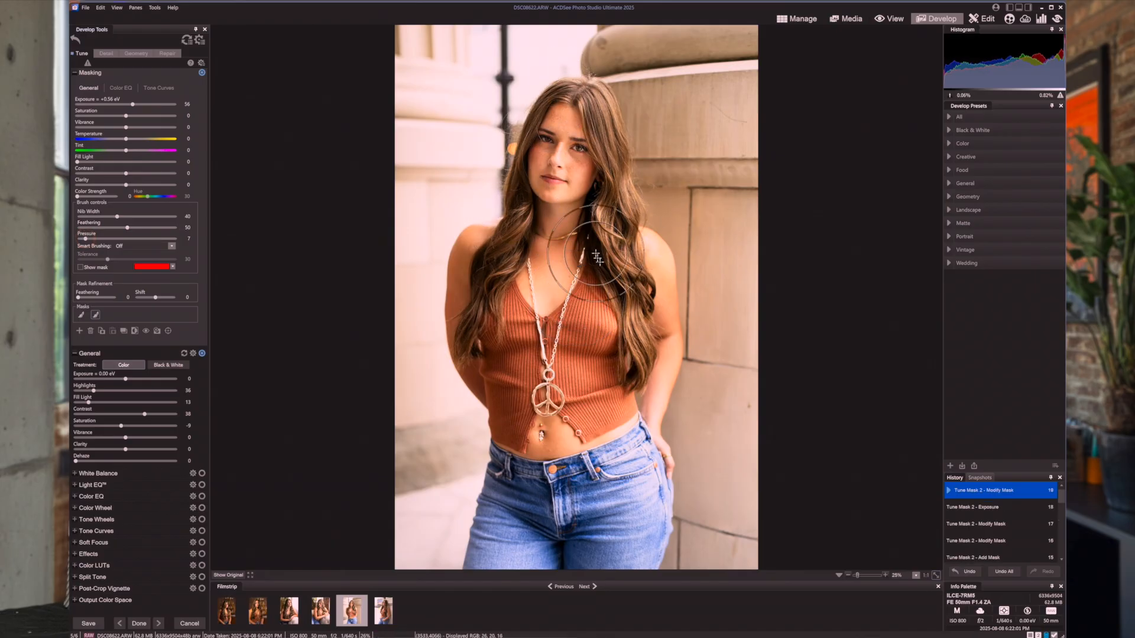
pyautogui.moveTo(591, 223); pyautogui.dragTo(540, 234)
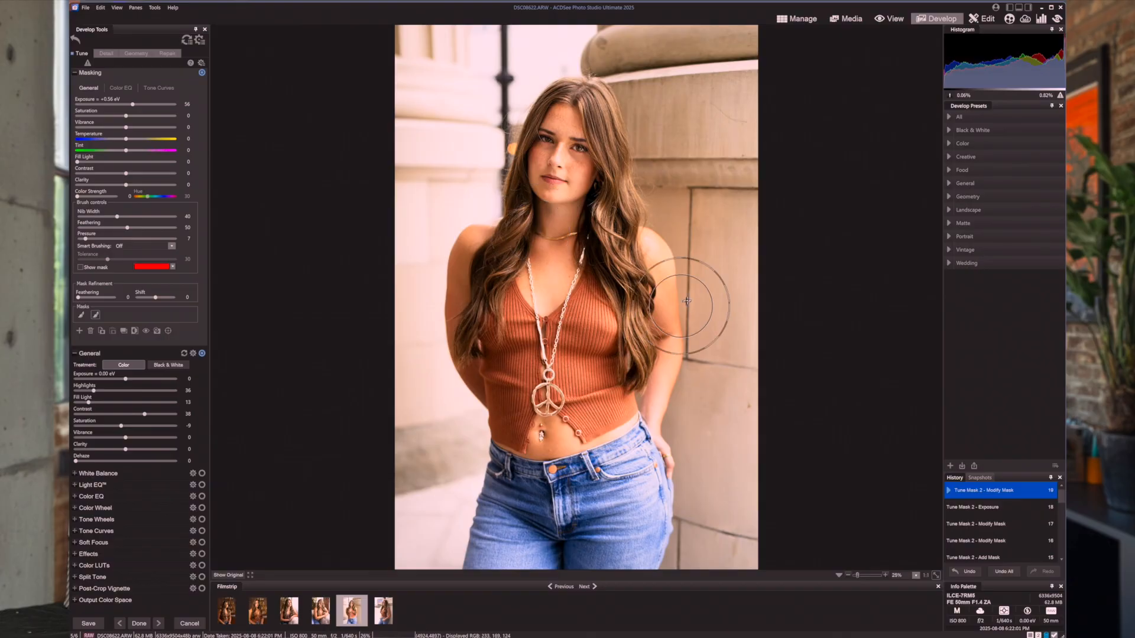
# Step: Reduce the brush nib width and paint the brightening mask along the hair strands on both sides of the face
pyautogui.scroll(-7, 588, 103)
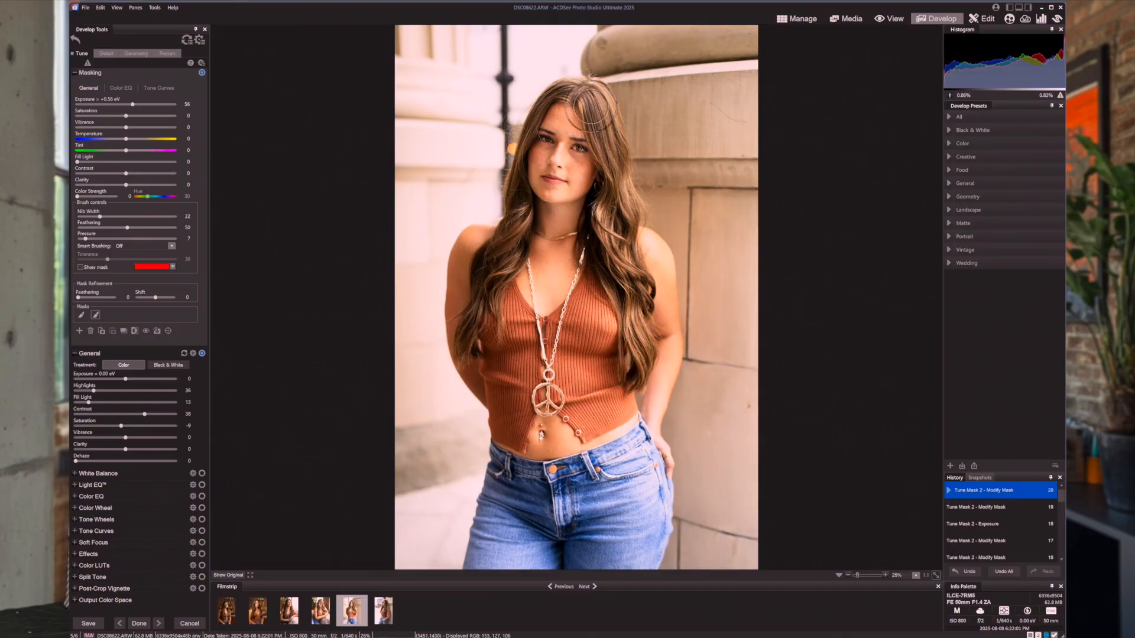
pyautogui.scroll(-3, 589, 102)
pyautogui.moveTo(612, 174); pyautogui.dragTo(624, 273)
pyautogui.moveTo(608, 146); pyautogui.dragTo(635, 320)
pyautogui.moveTo(595, 108)
pyautogui.mouseDown()
pyautogui.moveTo(607, 248)
pyautogui.moveTo(635, 343)
pyautogui.mouseUp()
pyautogui.moveTo(613, 250); pyautogui.dragTo(639, 350)
pyautogui.moveTo(598, 226); pyautogui.dragTo(627, 220)
pyautogui.moveTo(589, 88)
pyautogui.mouseDown()
pyautogui.moveTo(575, 89)
pyautogui.moveTo(512, 205)
pyautogui.moveTo(499, 282)
pyautogui.mouseUp()
pyautogui.moveTo(517, 208)
pyautogui.mouseDown()
pyautogui.moveTo(482, 307)
pyautogui.moveTo(479, 266)
pyautogui.moveTo(496, 242)
pyautogui.mouseUp()
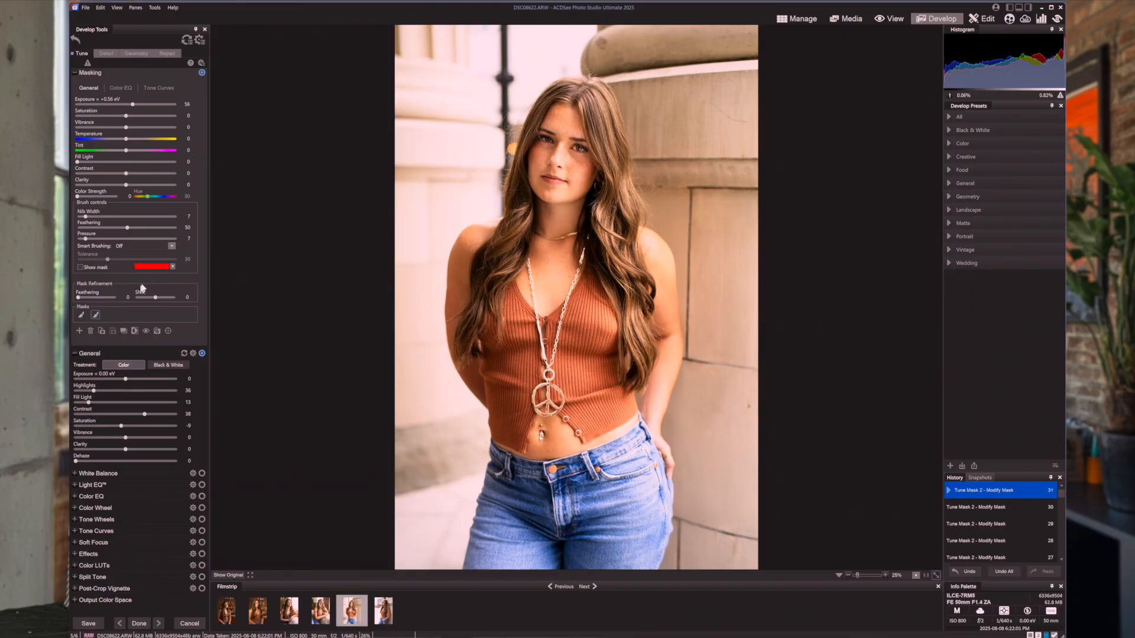
# Step: Set the first mask's exposure to -0.42 eV and its refinement feathering to 63, and compare with the original
pyautogui.click(81, 315)
pyautogui.moveTo(123, 105); pyautogui.dragTo(121, 106)
pyautogui.moveTo(78, 297); pyautogui.dragTo(103, 302)
pyautogui.moveTo(234, 580); pyautogui.dragTo(235, 580)
# Step: Add a dark post-crop vignette with a strength of -37
pyautogui.click(102, 589)
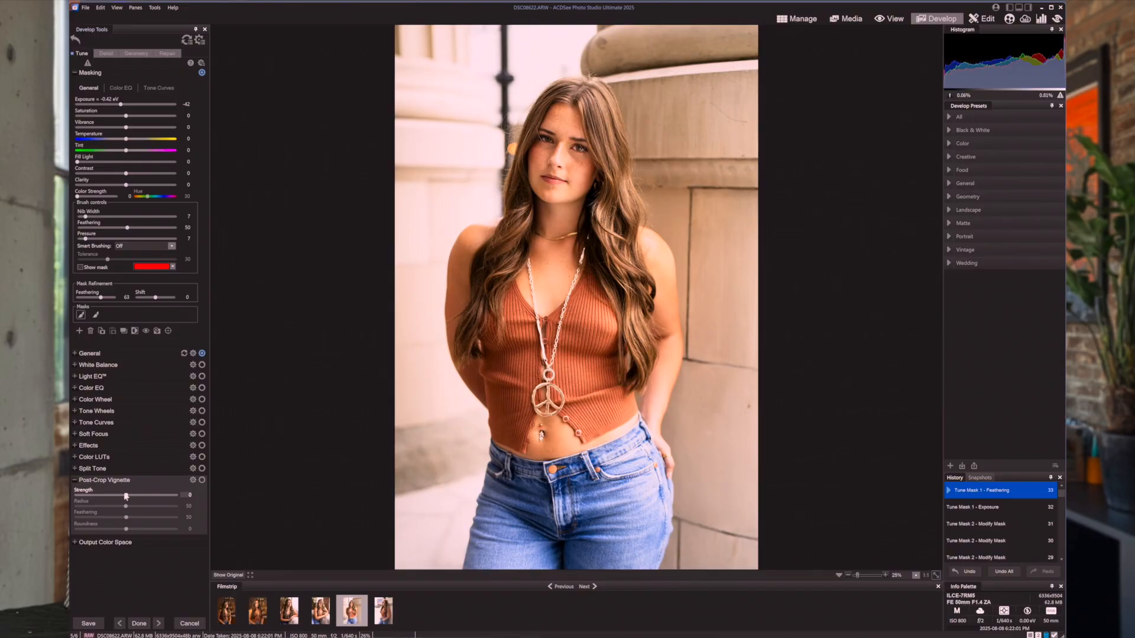
pyautogui.moveTo(126, 497); pyautogui.dragTo(108, 495)
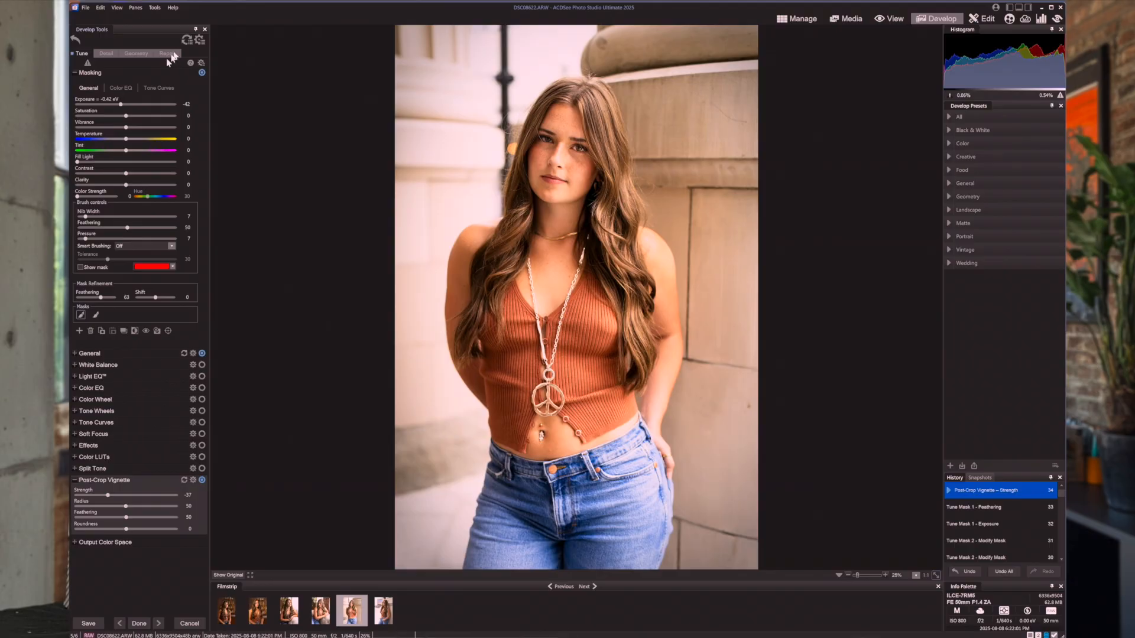
# Step: Crop the photo in its original proportions to about 6150 by 9220 pixels and finish developing
pyautogui.click(134, 55)
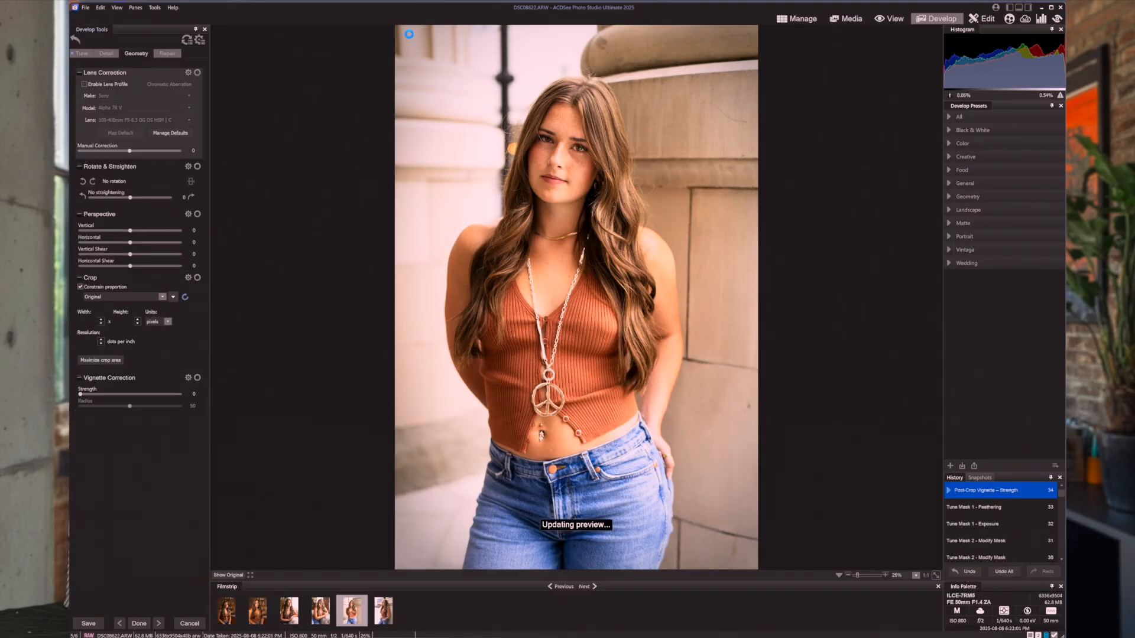
pyautogui.moveTo(395, 26); pyautogui.dragTo(406, 34)
pyautogui.moveTo(569, 279)
pyautogui.mouseDown()
pyautogui.moveTo(567, 265)
pyautogui.moveTo(567, 275)
pyautogui.mouseUp()
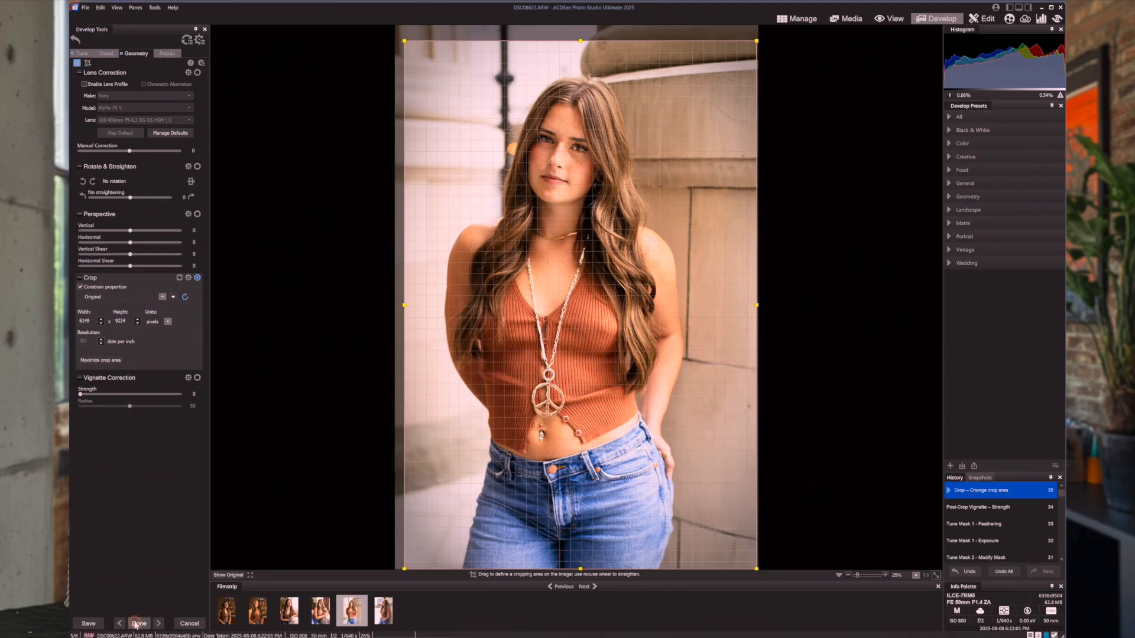
pyautogui.click(139, 623)
pyautogui.click(504, 326)
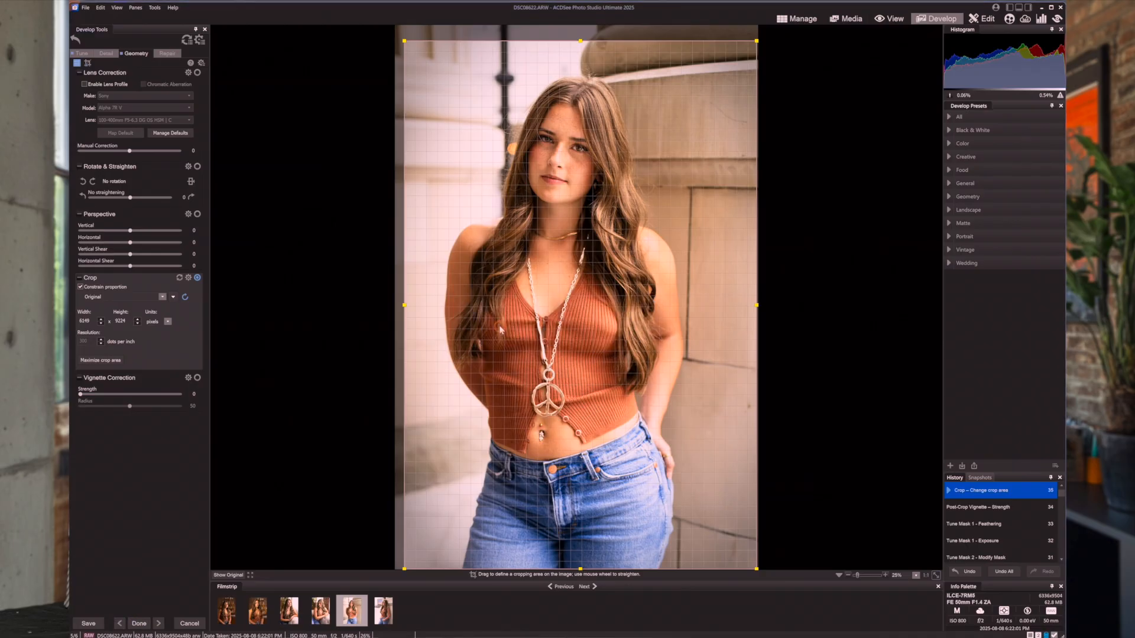